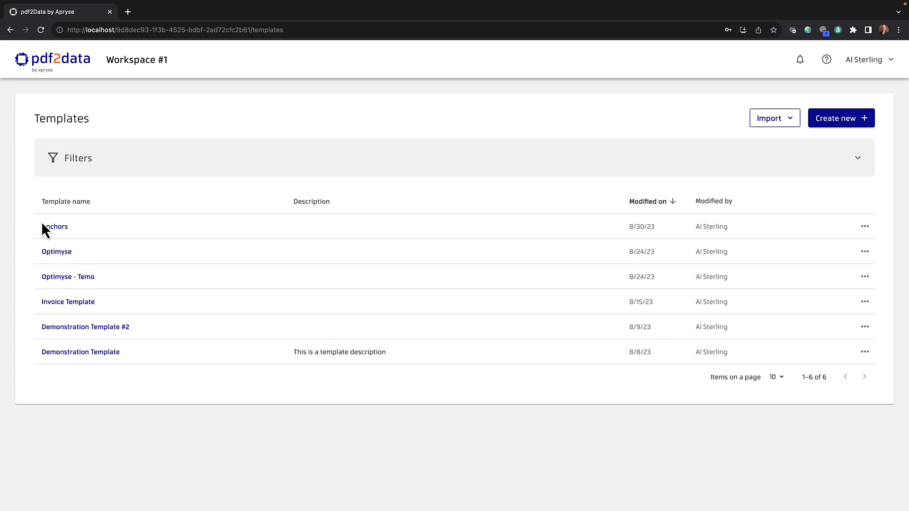
Open the Anchors template from the Templates list.
click(58, 227)
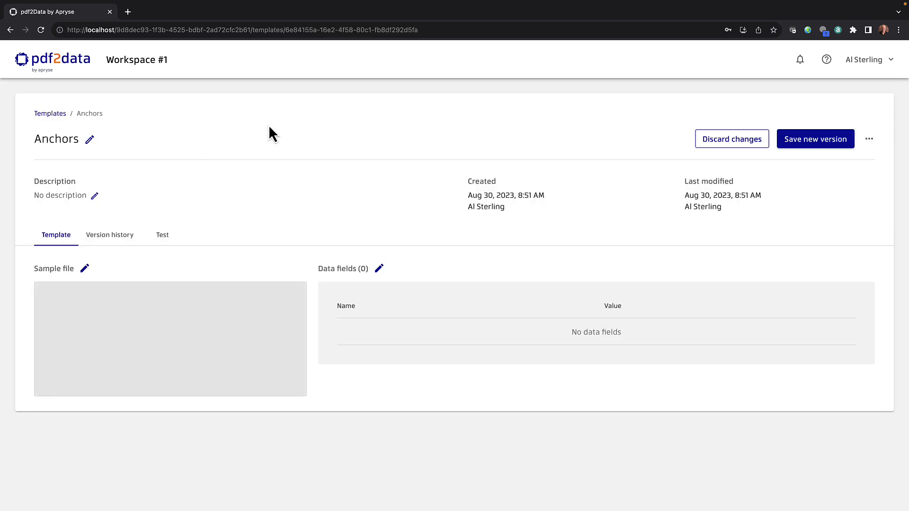
Open the Anchors data field editor with the two-page sample invoice loaded.
click(379, 268)
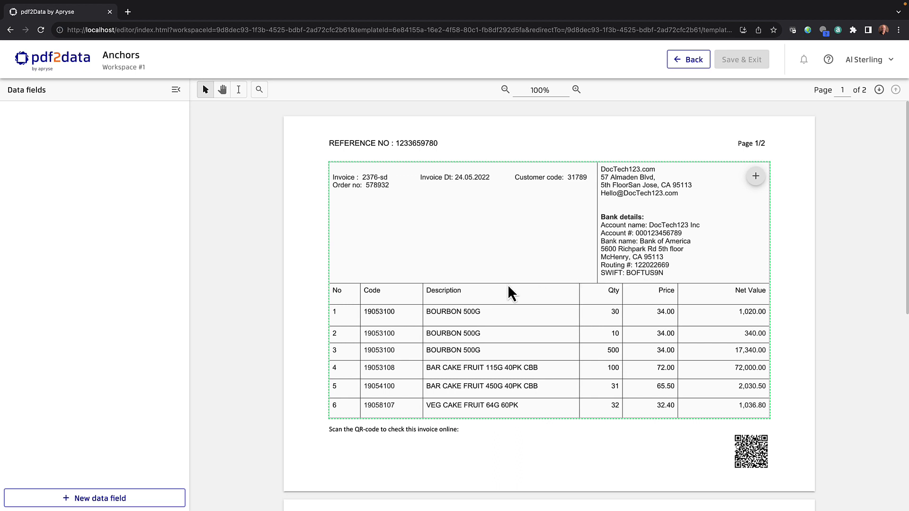
Start DataField0 with its search region drawn around invoice number 2376-sd.
click(137, 499)
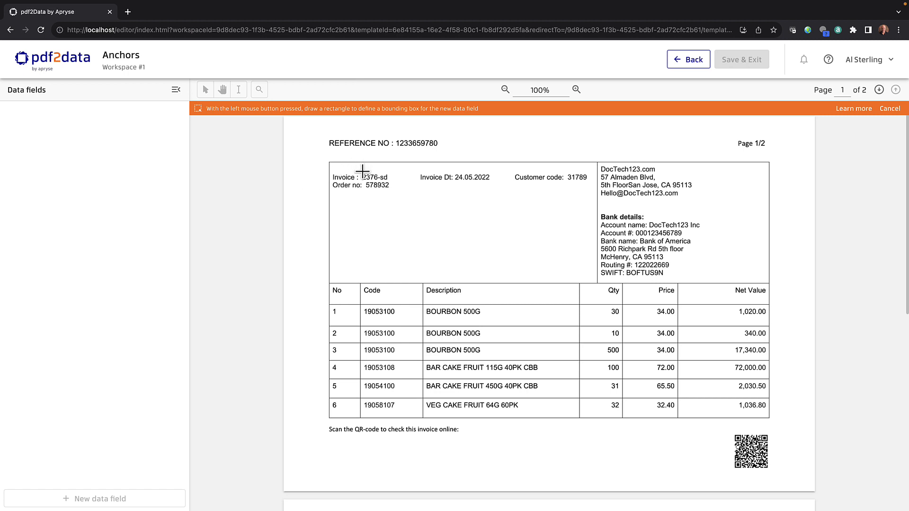
drag(362, 172, 389, 181)
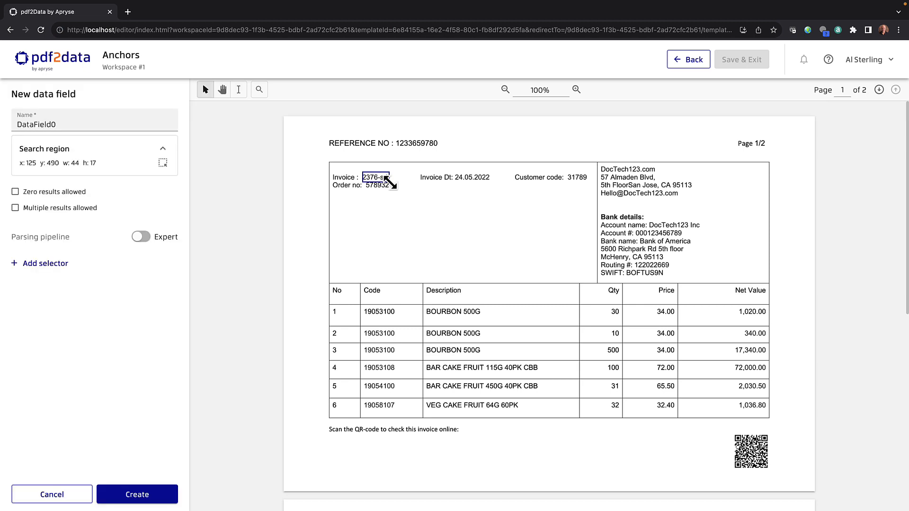
click(52, 265)
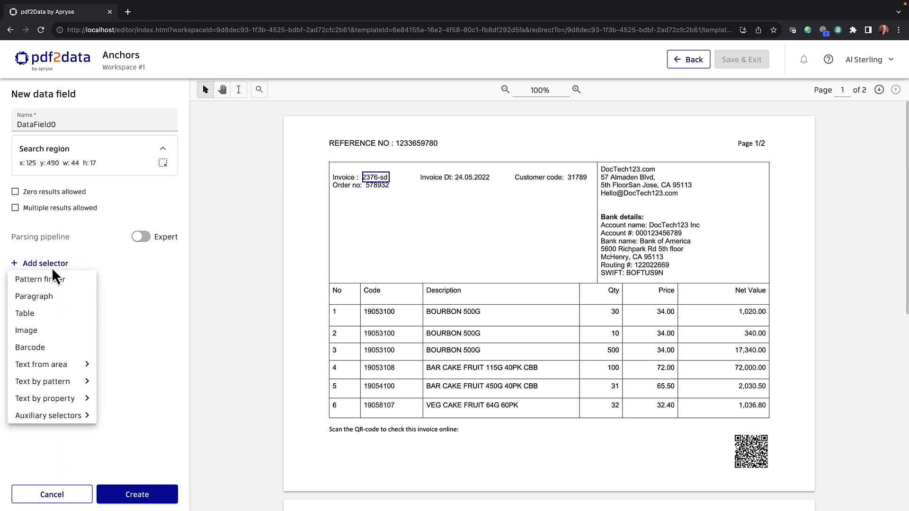
Add a text Pattern finder with a prefix limiter, entering 'Invoice :' as the prefix.
click(43, 283)
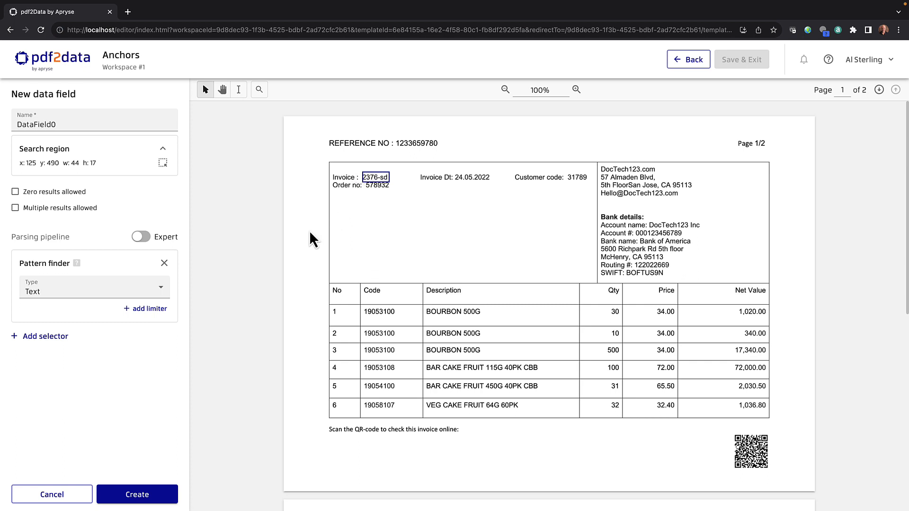
click(144, 311)
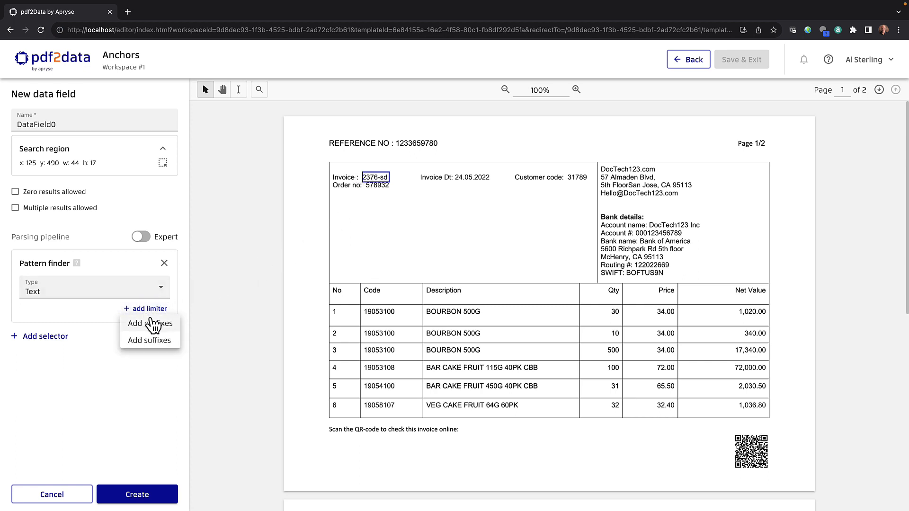
click(151, 323)
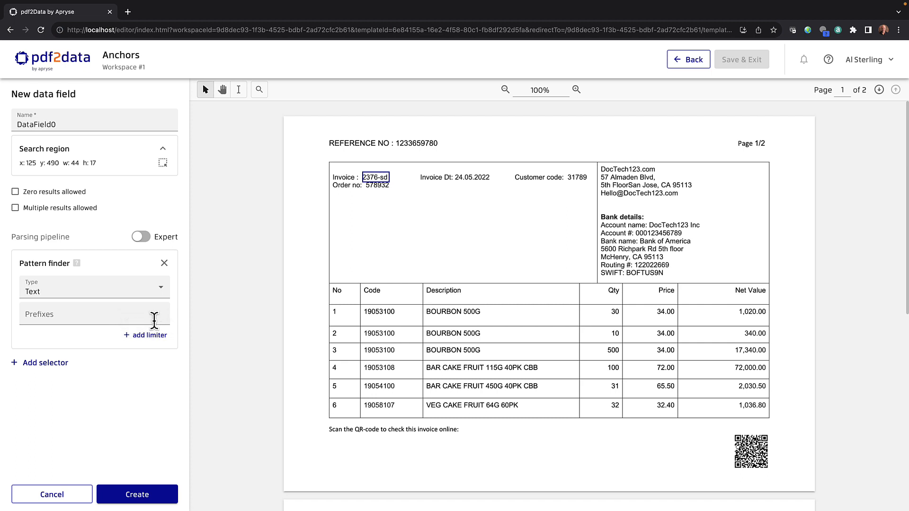
click(70, 312)
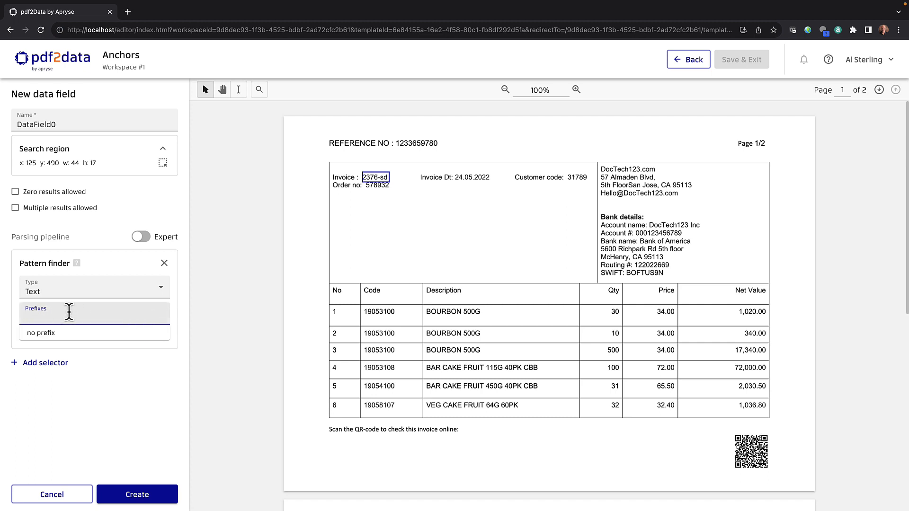
text(Invoice)
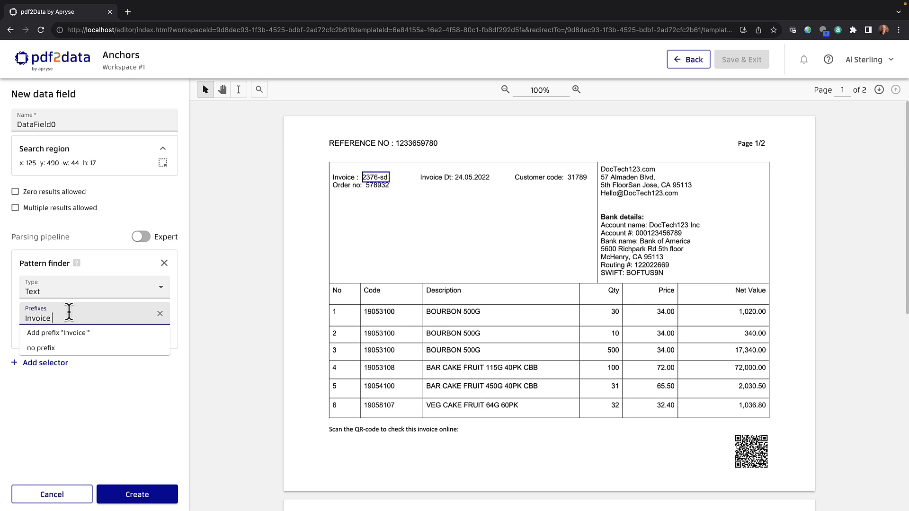
text( :)
Confirm the 'Invoice :' prefix and add 'Invoice Dt:' as the suffix limiter.
click(62, 333)
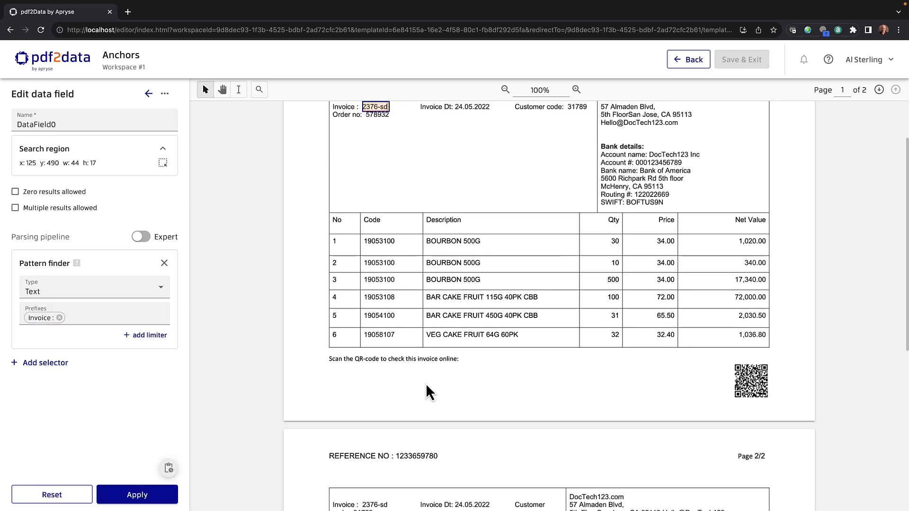
click(150, 342)
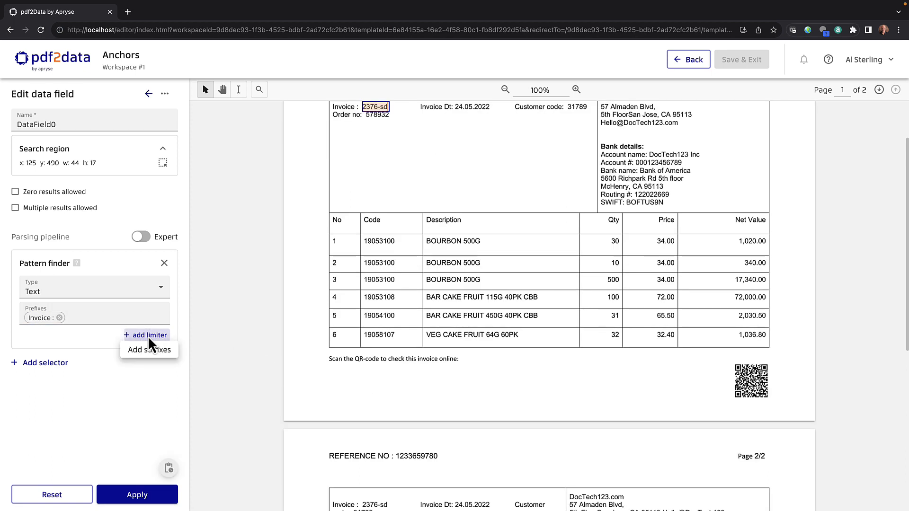
click(155, 352)
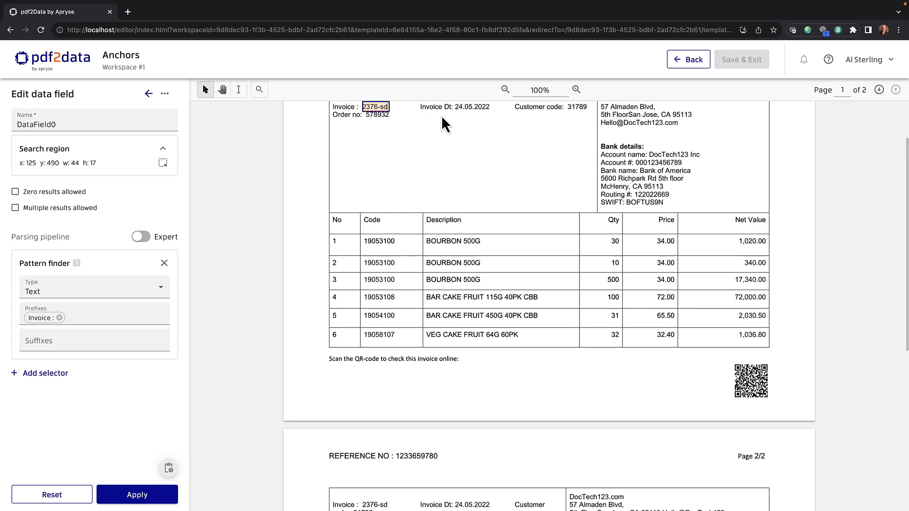
click(62, 337)
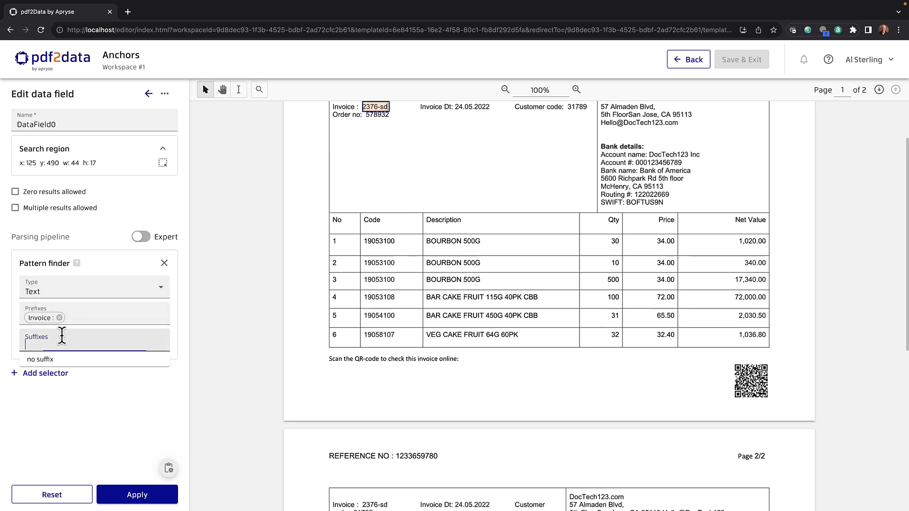
text(In)
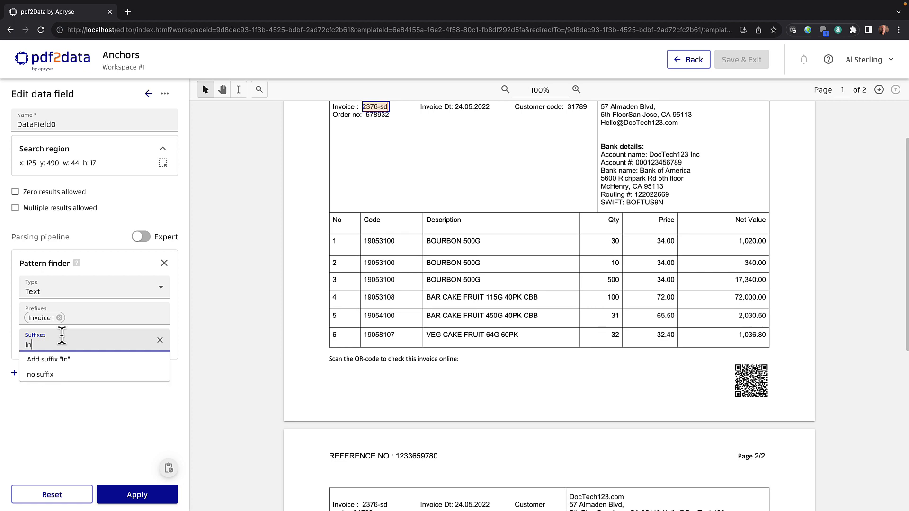
text(voice Dt:)
click(72, 359)
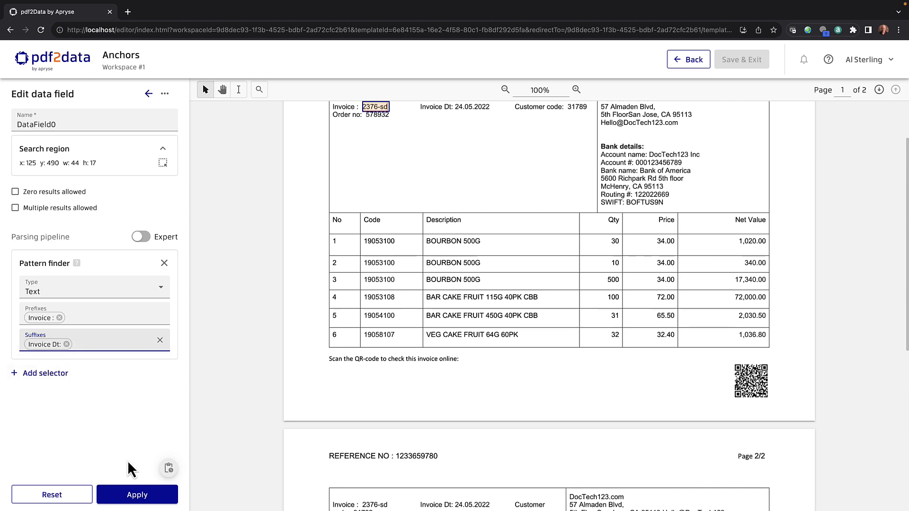
Apply DataField0 and check the 2376-sd match on each of the two pages.
click(135, 493)
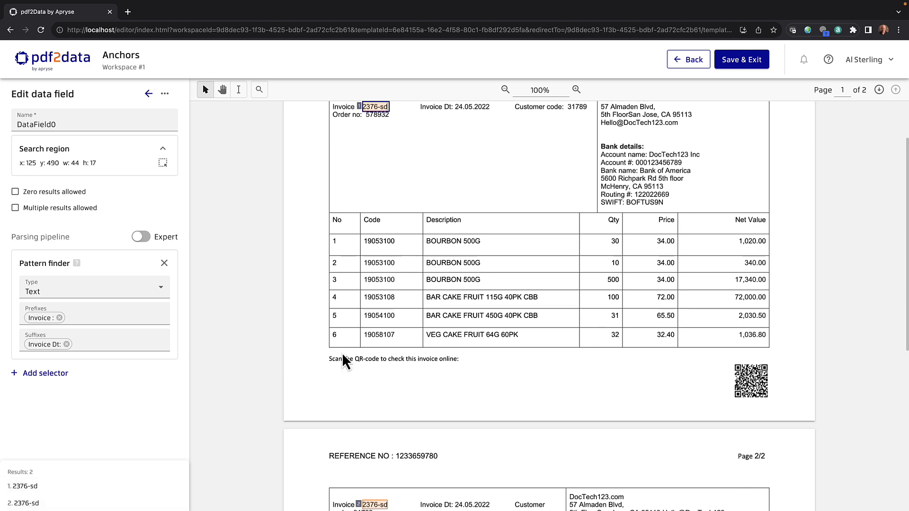
scroll(343, 355, up, 1)
scroll(342, 354, down, 2)
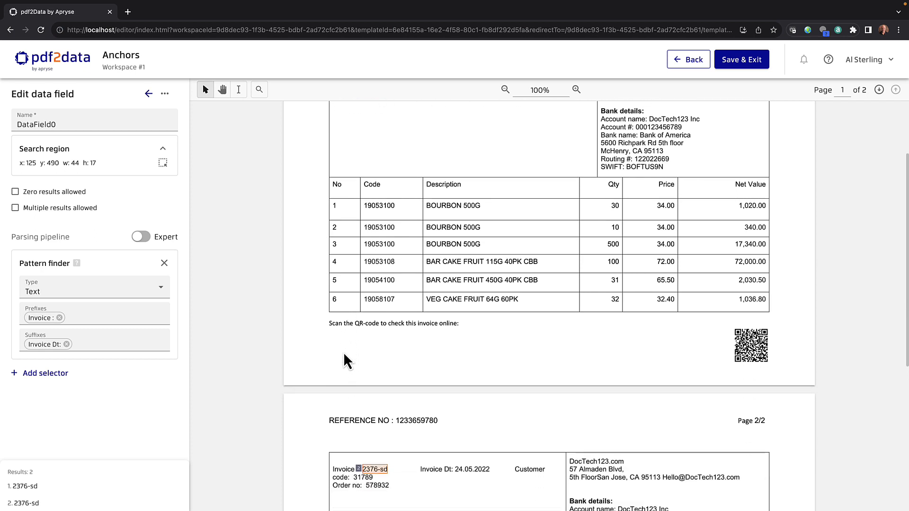
scroll(344, 353, down, 3)
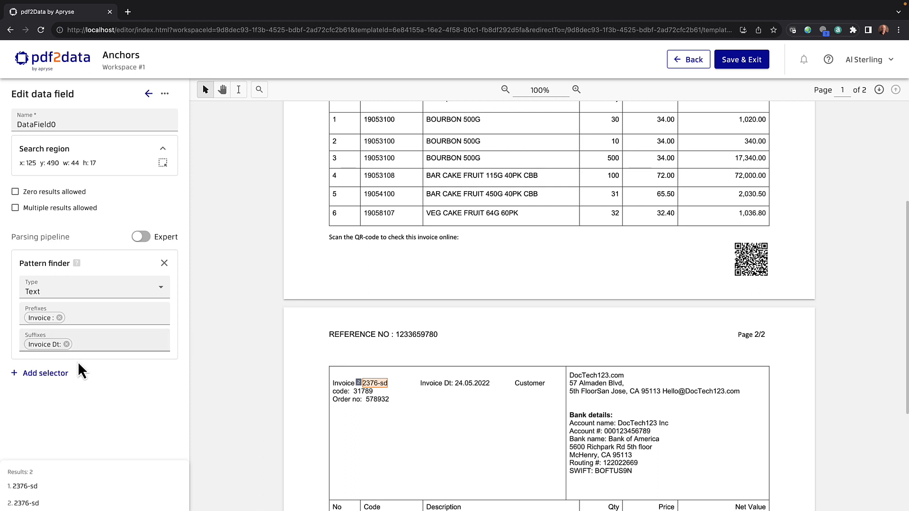
Add a Pick by index step with index 1 to keep one match, then Save & Exit.
click(56, 376)
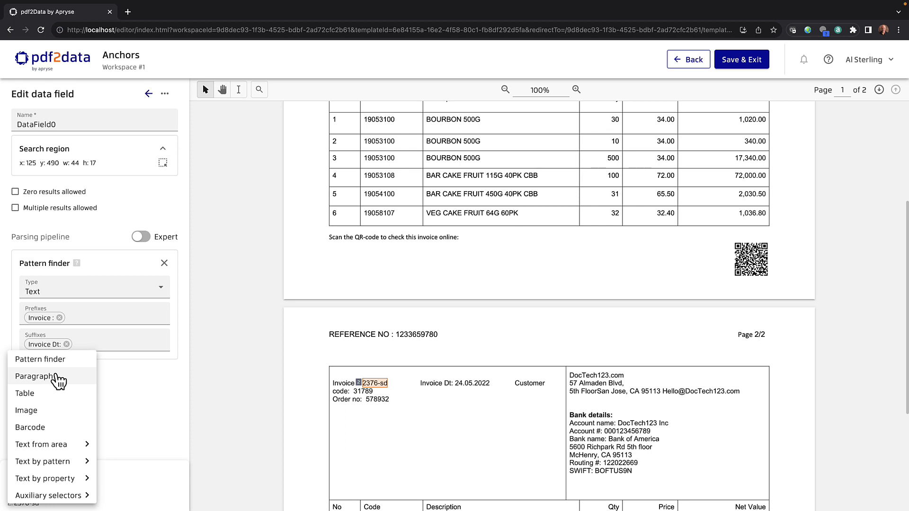
mouse_move(78, 447)
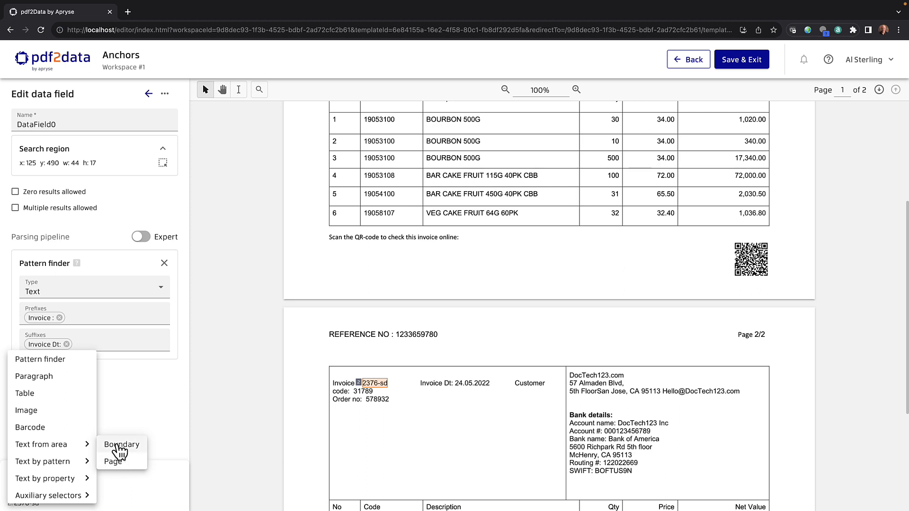
mouse_move(82, 497)
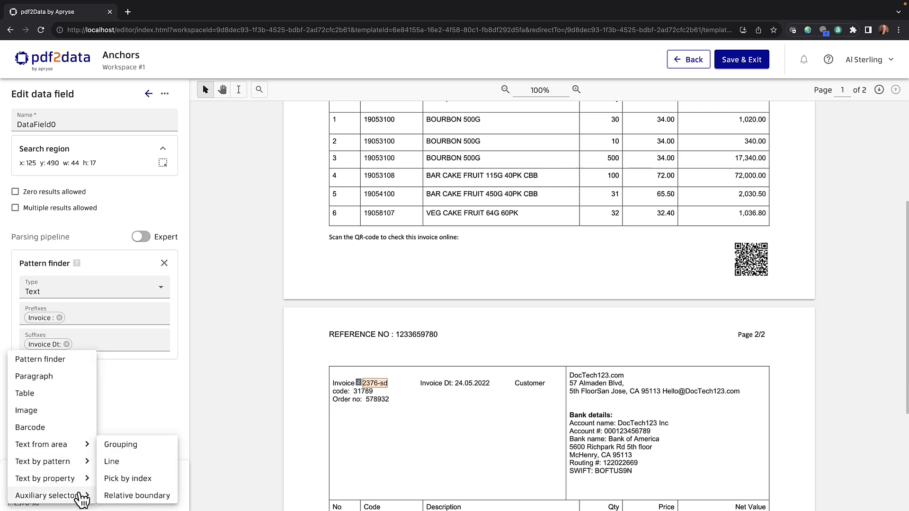
click(122, 479)
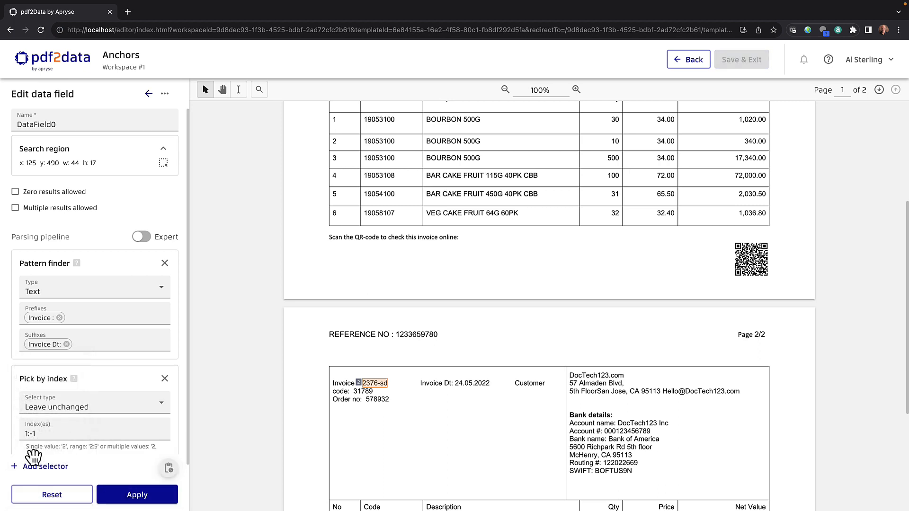
click(28, 433)
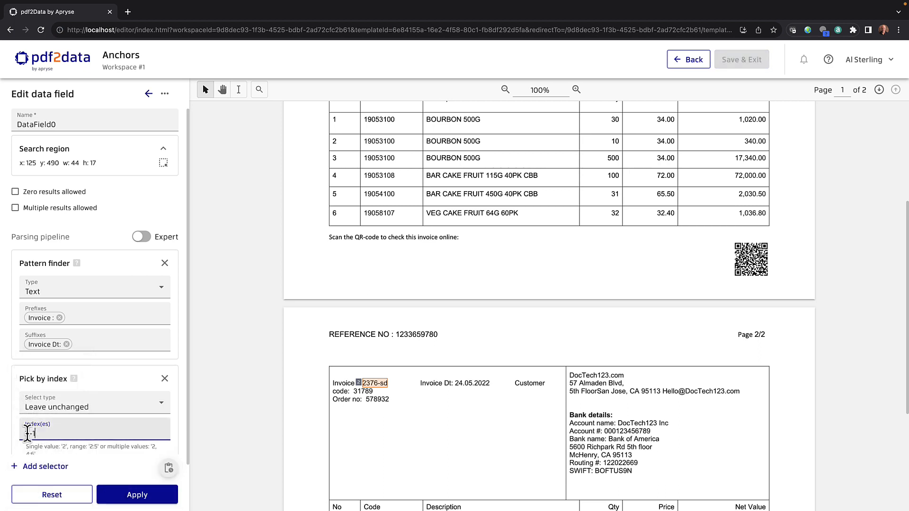
double_click(28, 433)
text(1)
click(137, 496)
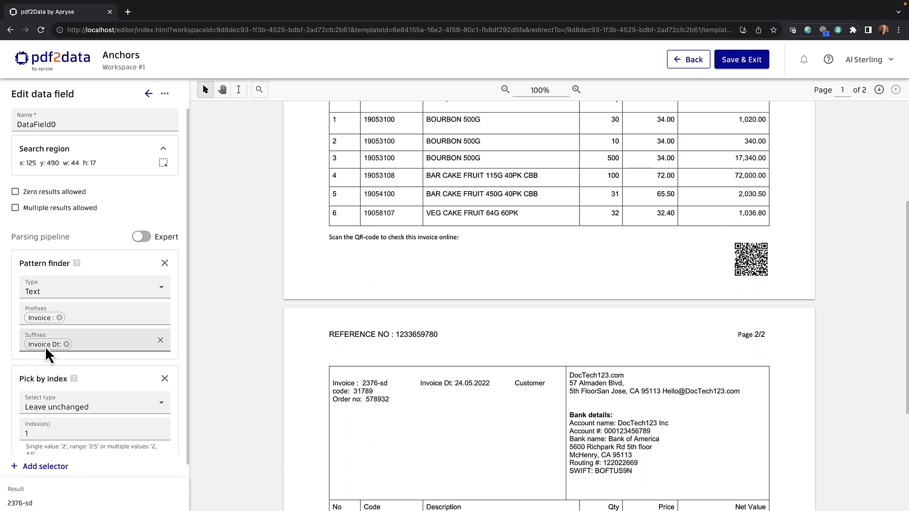
click(736, 63)
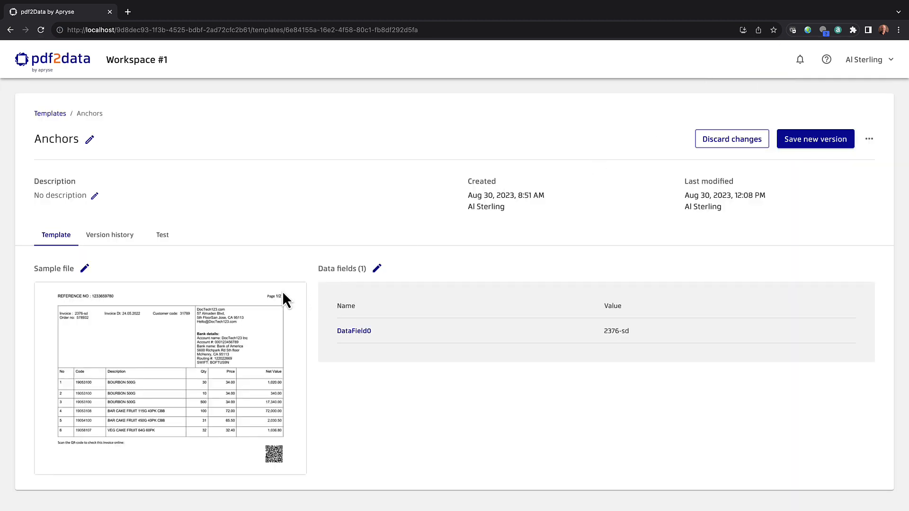
Reopen the data field editor from the Anchors template overview.
click(378, 269)
Start DataField1 with its search region enclosing the page 1 bank details block.
click(376, 269)
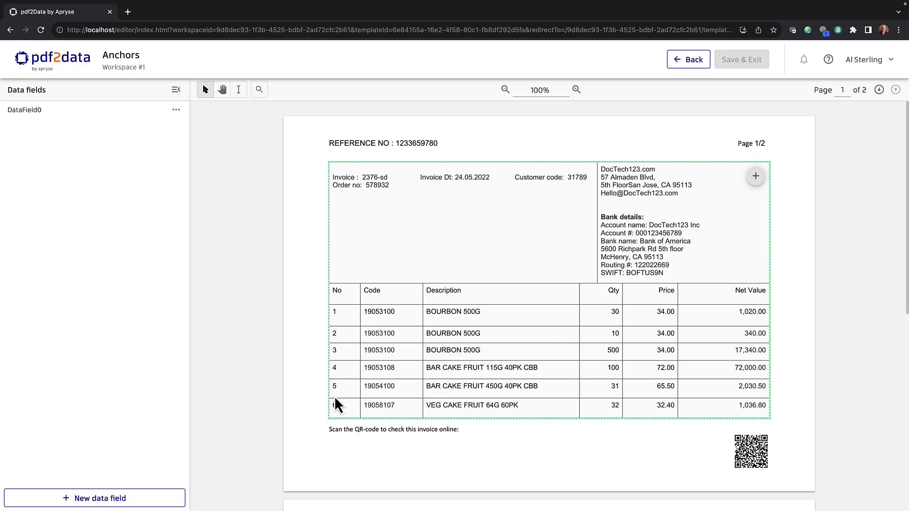
click(126, 498)
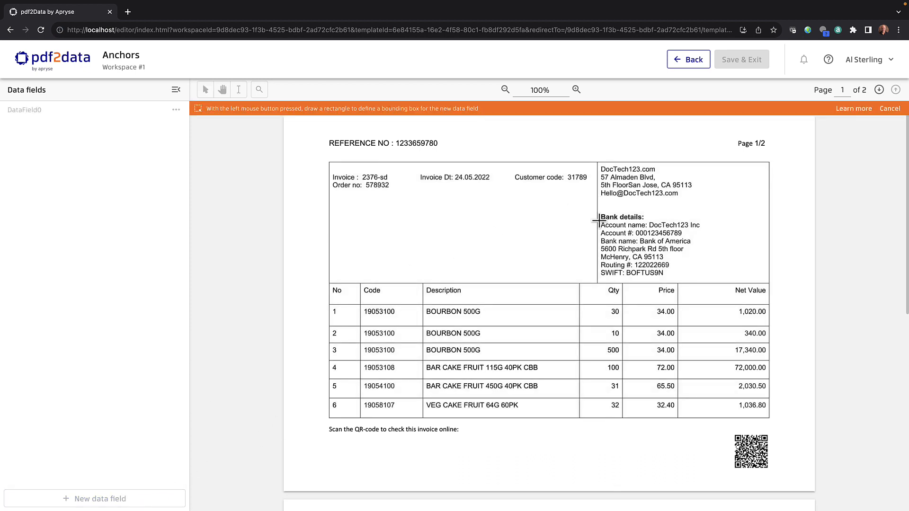
drag(599, 221, 651, 273)
drag(660, 273, 705, 279)
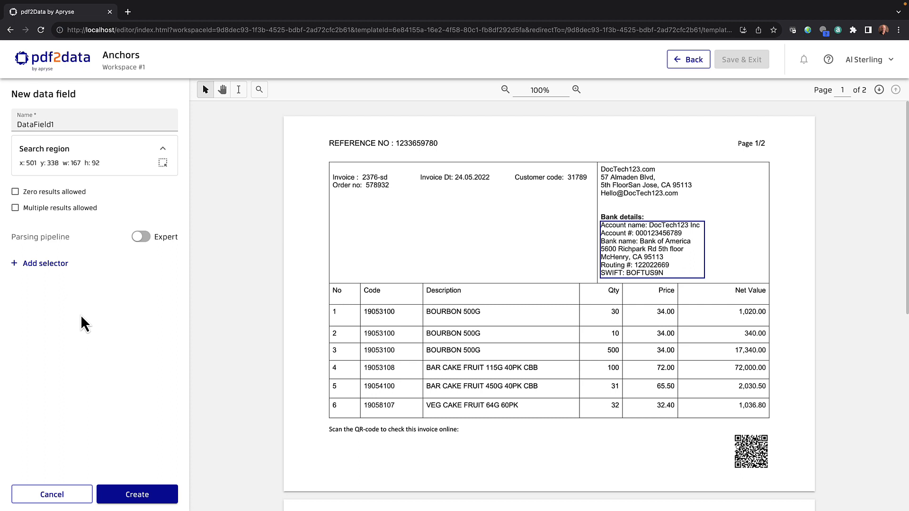
Add a Paragraph step named 'Bank details:' and create DataField1, returning 2 results.
click(42, 265)
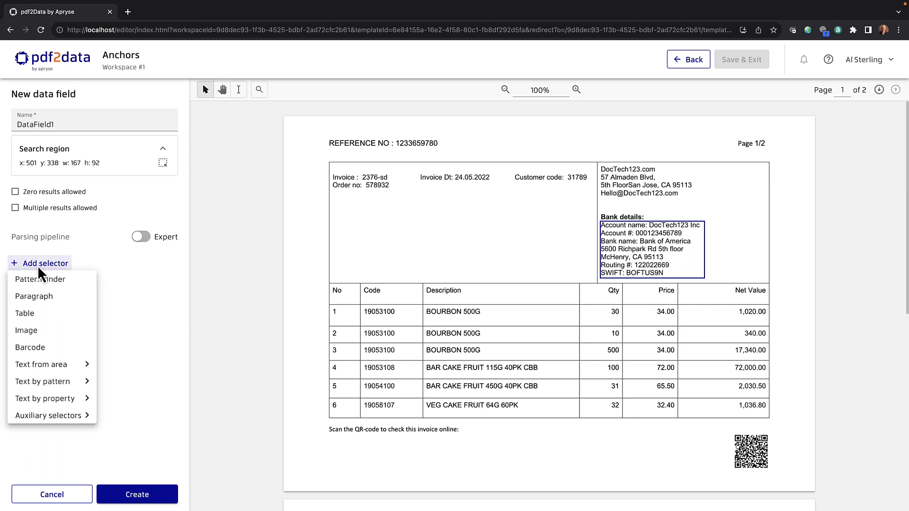
click(49, 303)
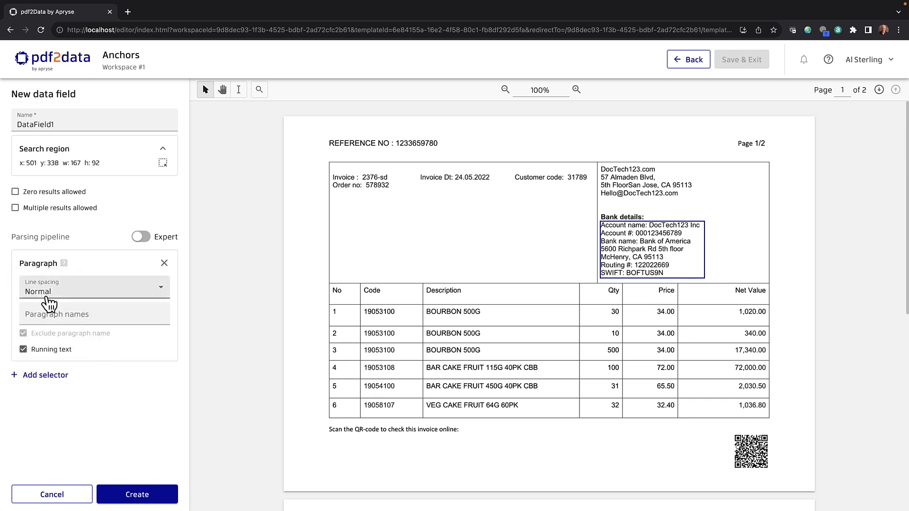
click(51, 314)
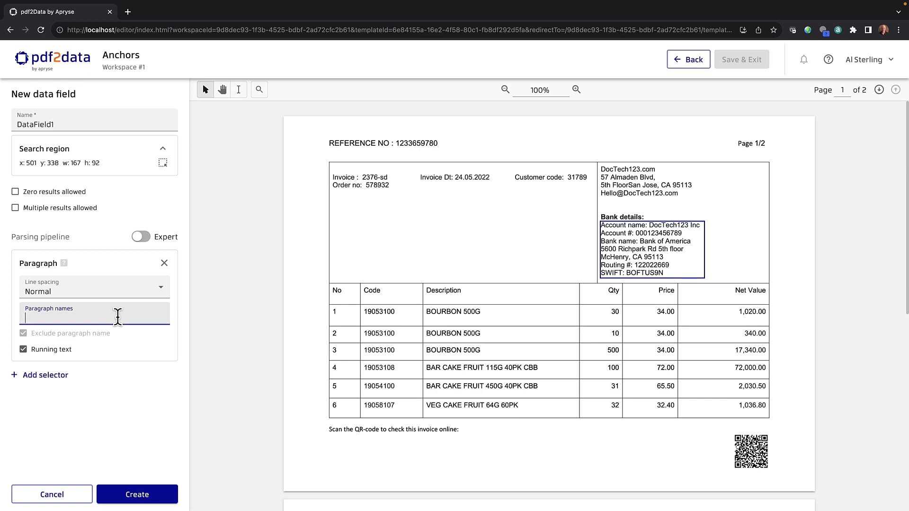
text(Ban)
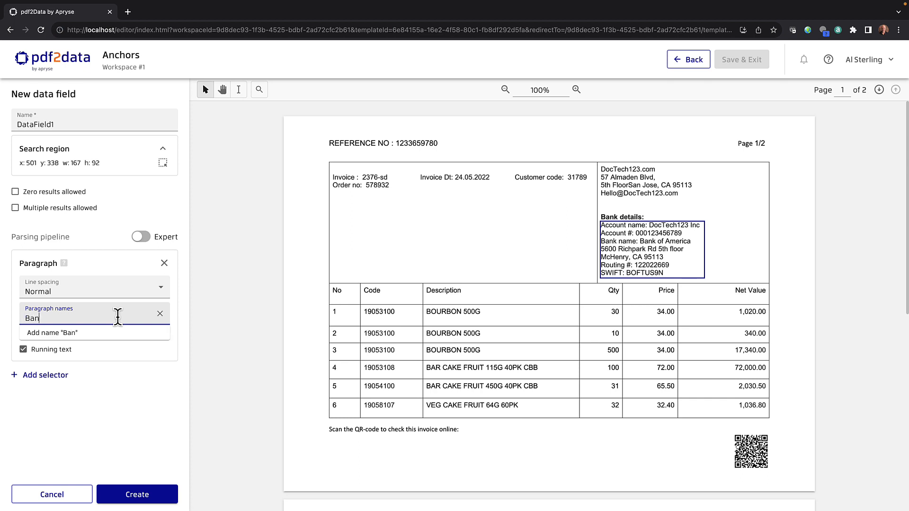
text(k details:)
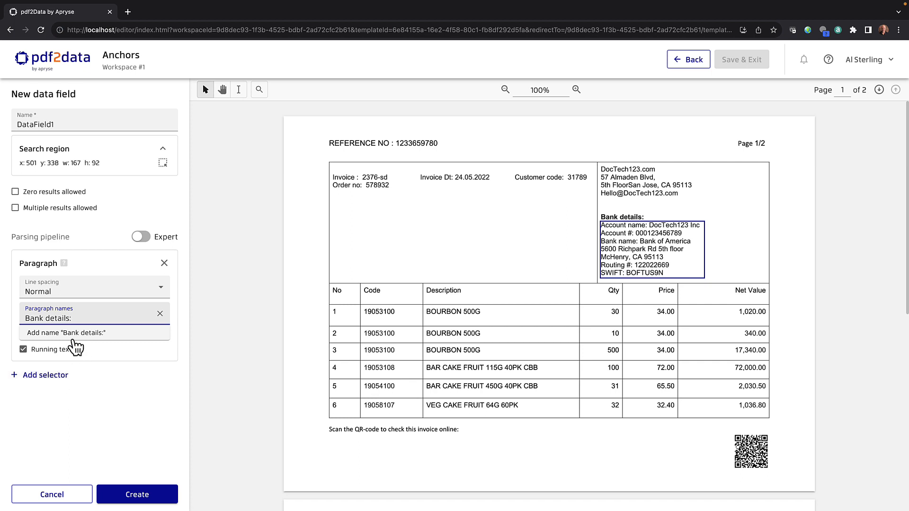
key(Return)
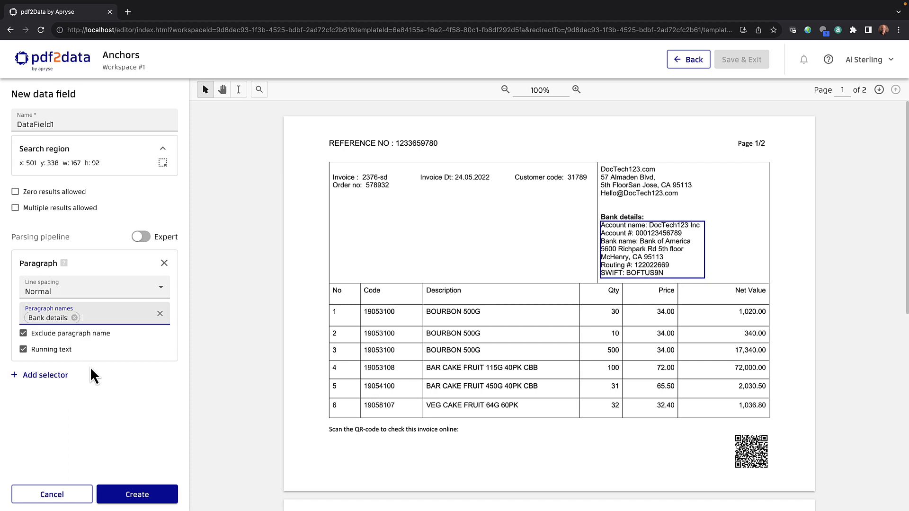
click(143, 494)
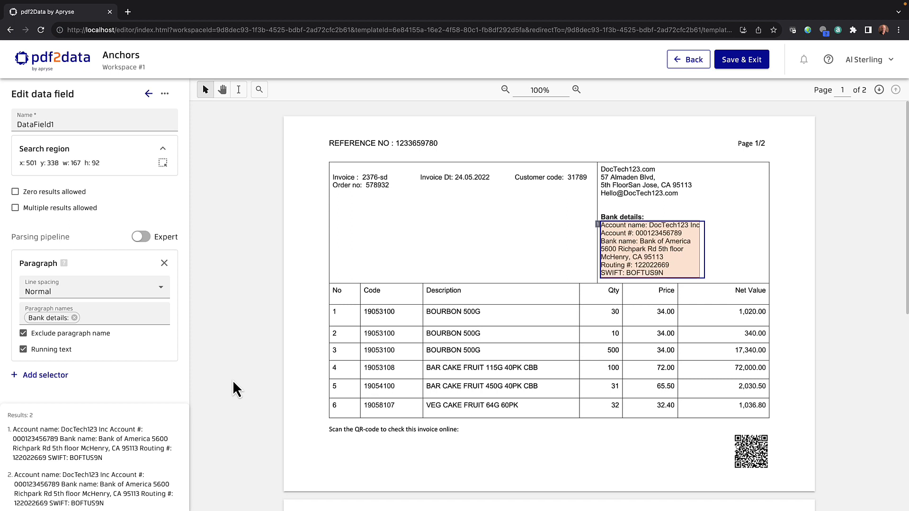
Scroll through both invoice pages to check DataField1's two highlighted bank-details matches.
scroll(232, 380, down, 1)
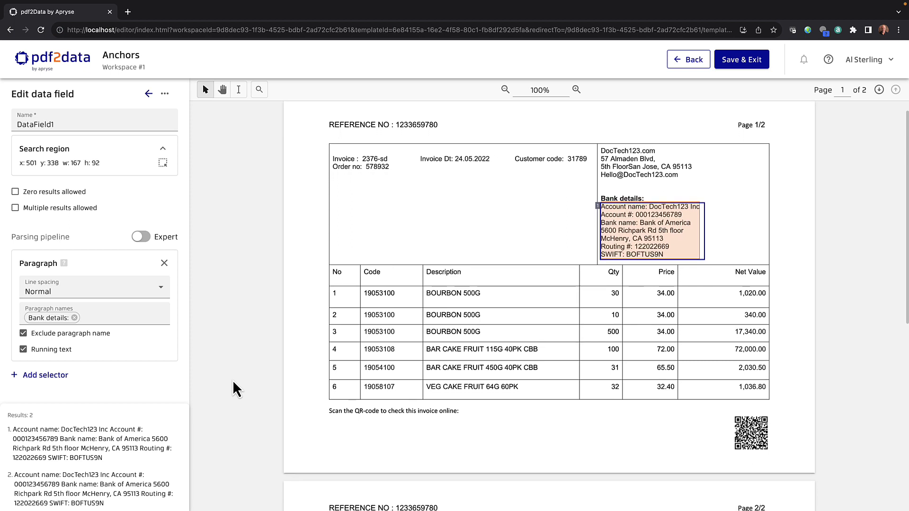
scroll(232, 382, down, 1)
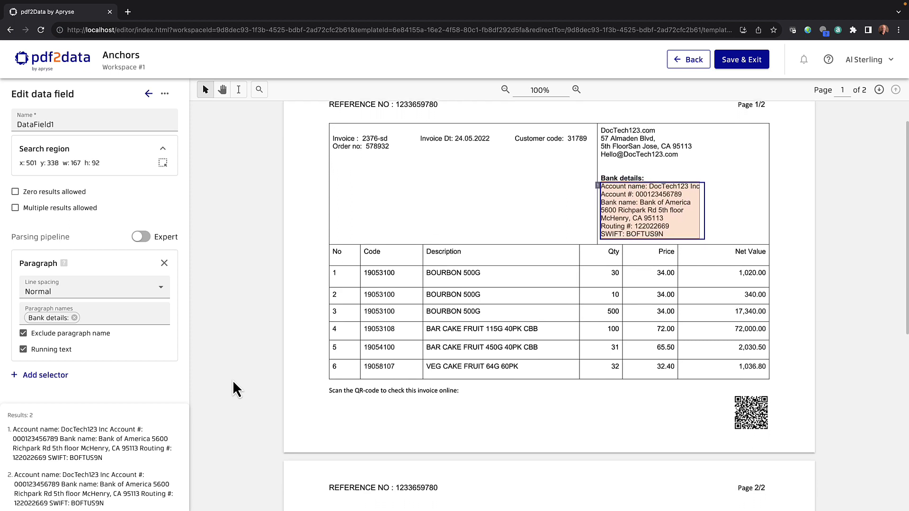
scroll(233, 381, down, 5)
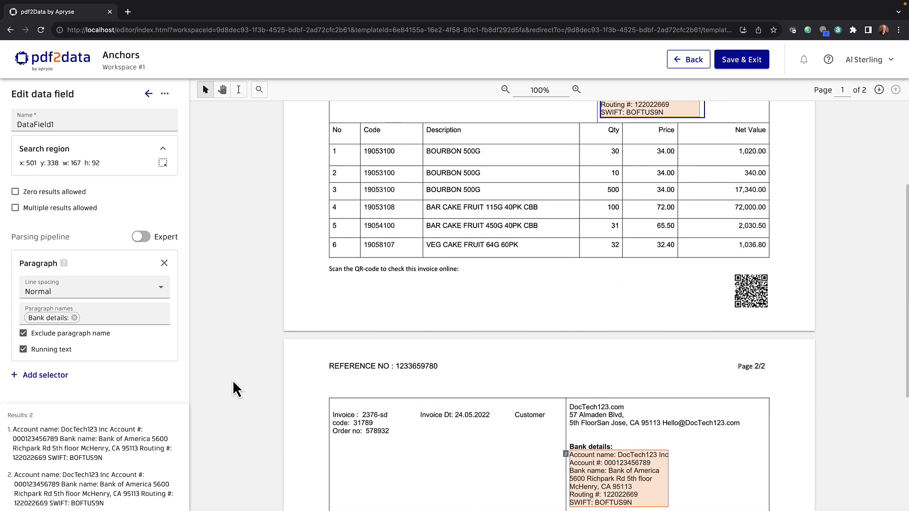
scroll(233, 382, down, 6)
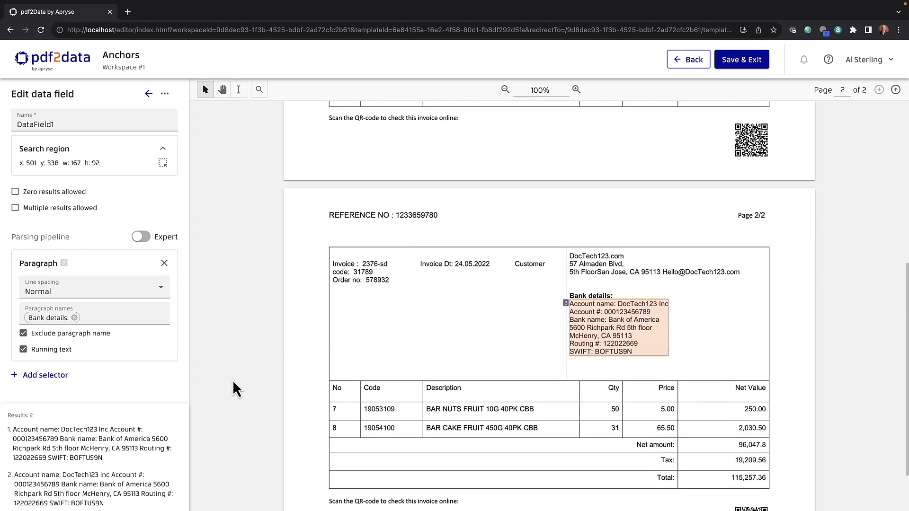
scroll(233, 382, up, 9)
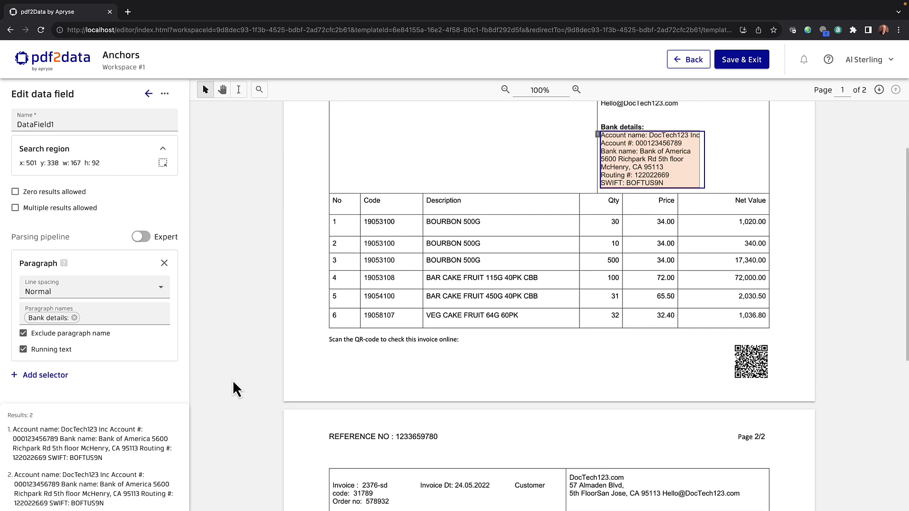
scroll(233, 381, up, 4)
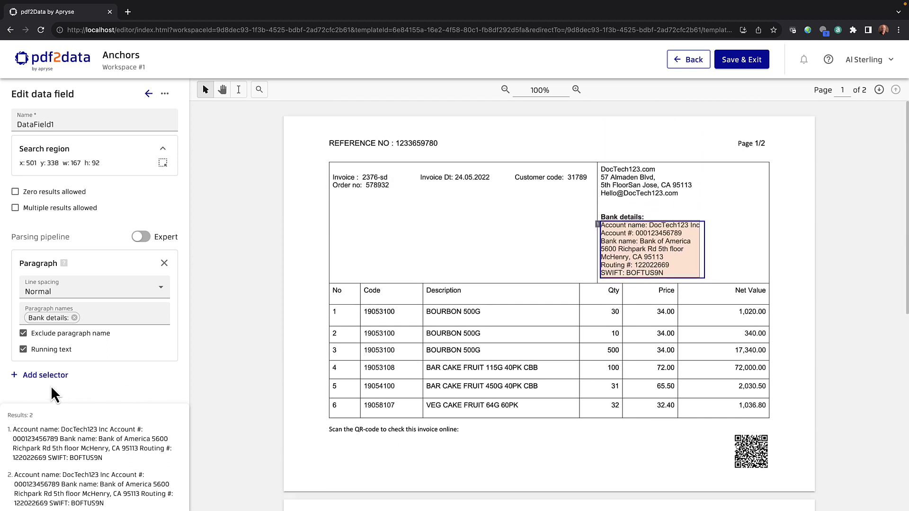
Add a Page selector with page number 1 to DataField1 so only page 1's bank details match.
click(46, 376)
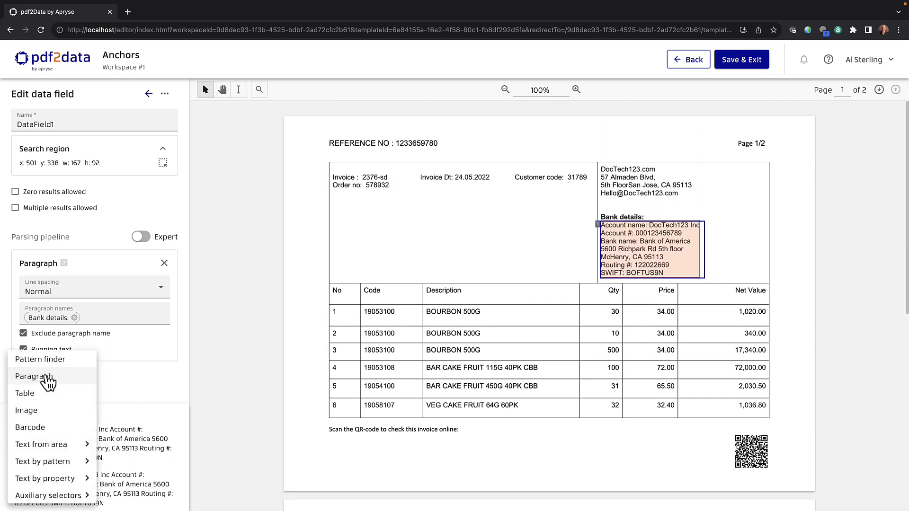
mouse_move(71, 445)
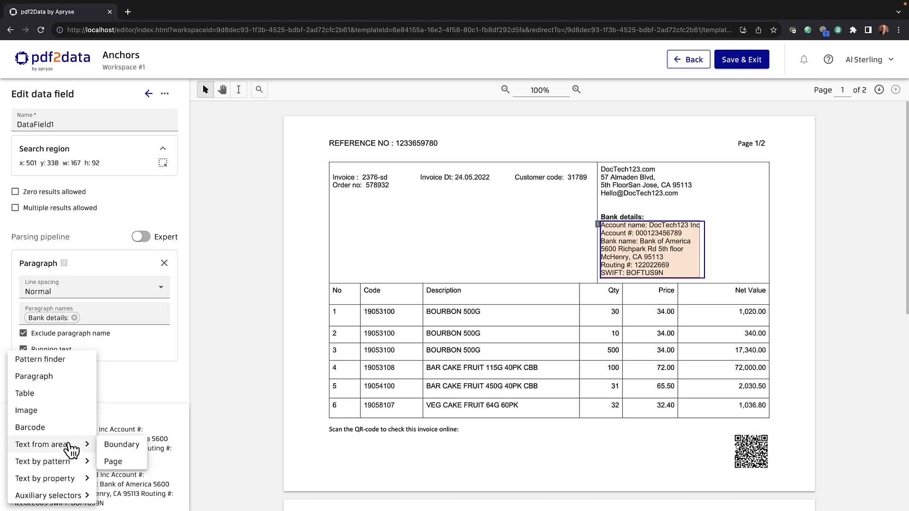
click(124, 462)
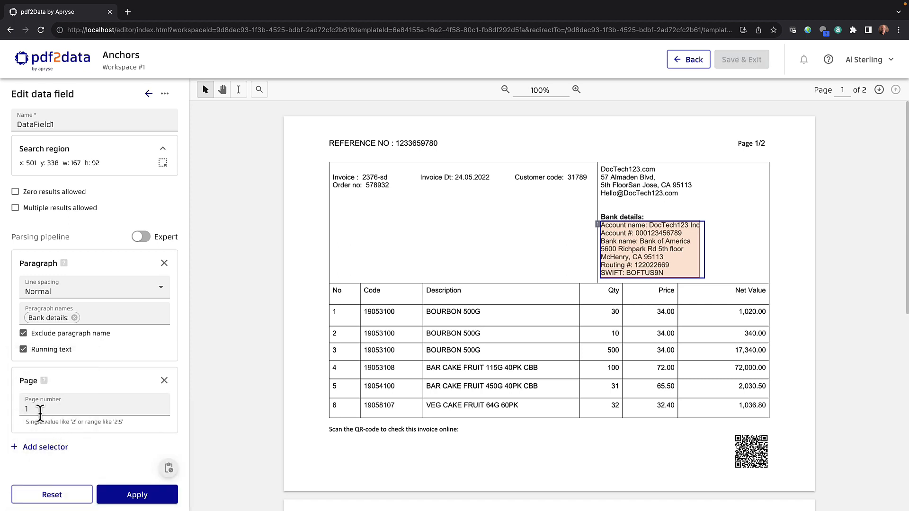
double_click(27, 409)
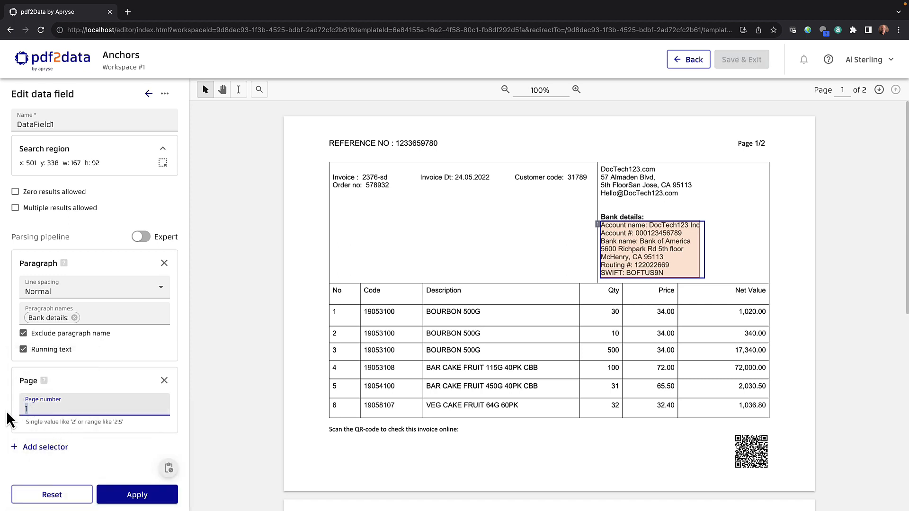
text(2)
double_click(27, 409)
text(1)
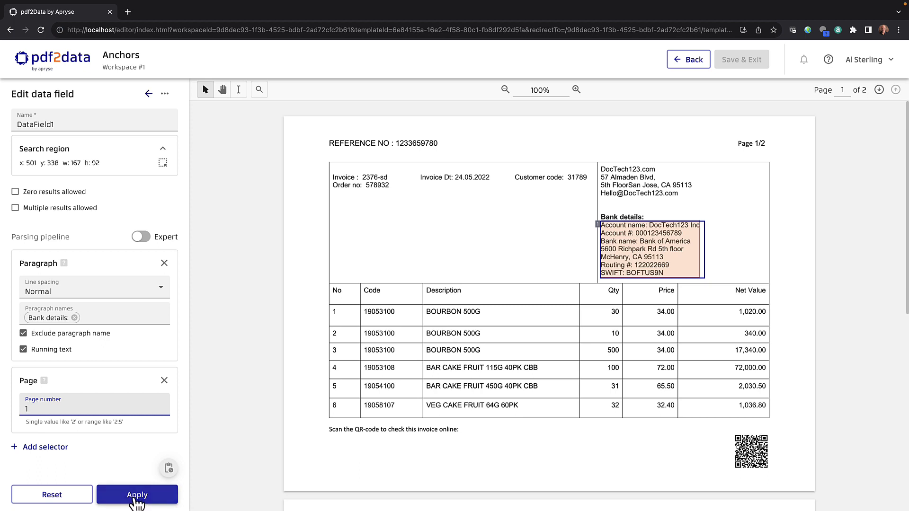
click(137, 496)
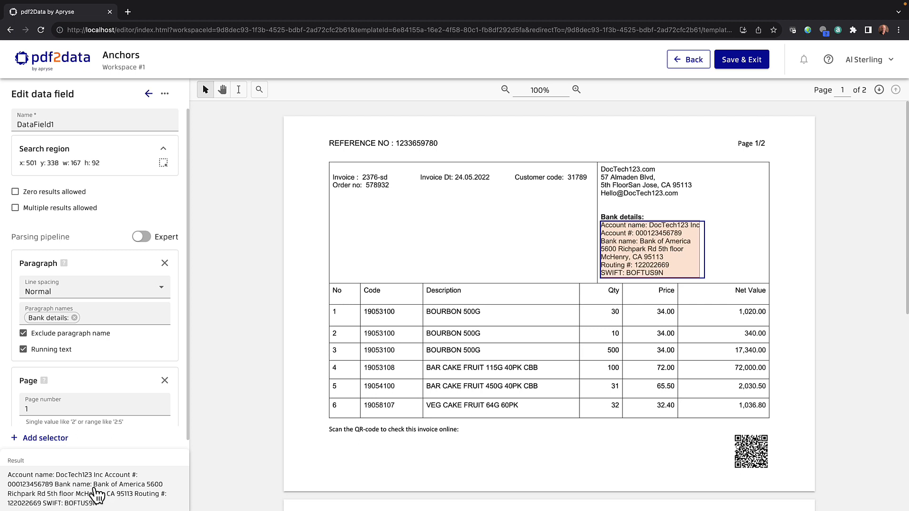
Save DataField0 (2376-sd) and DataField1 (bank details) to the Anchors template.
click(739, 59)
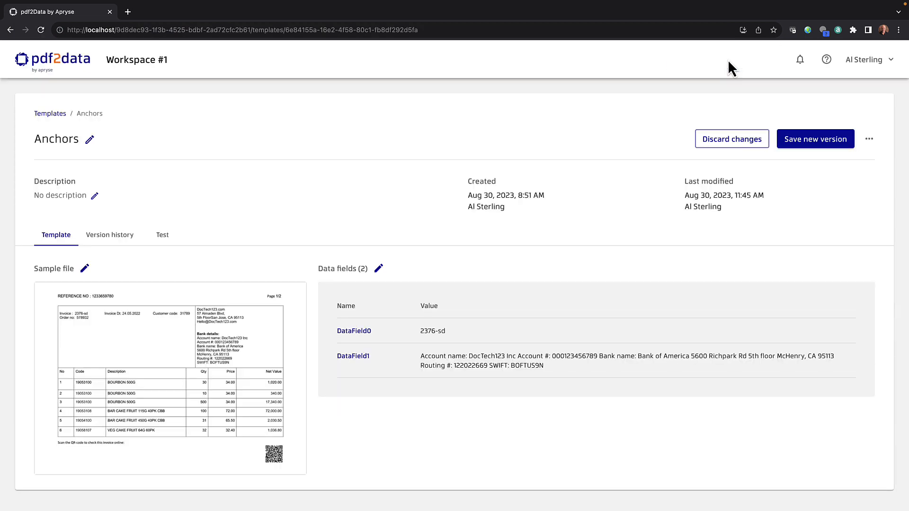